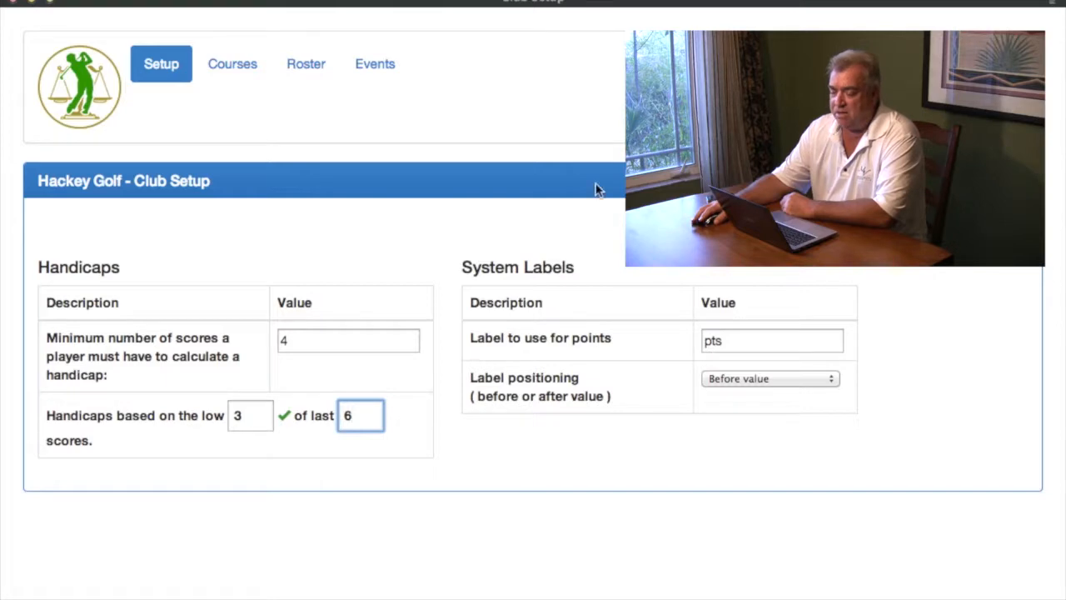
# Step: Add a new golf course named Pebble Beach to the club's course list and save it
pyautogui.click(239, 66)
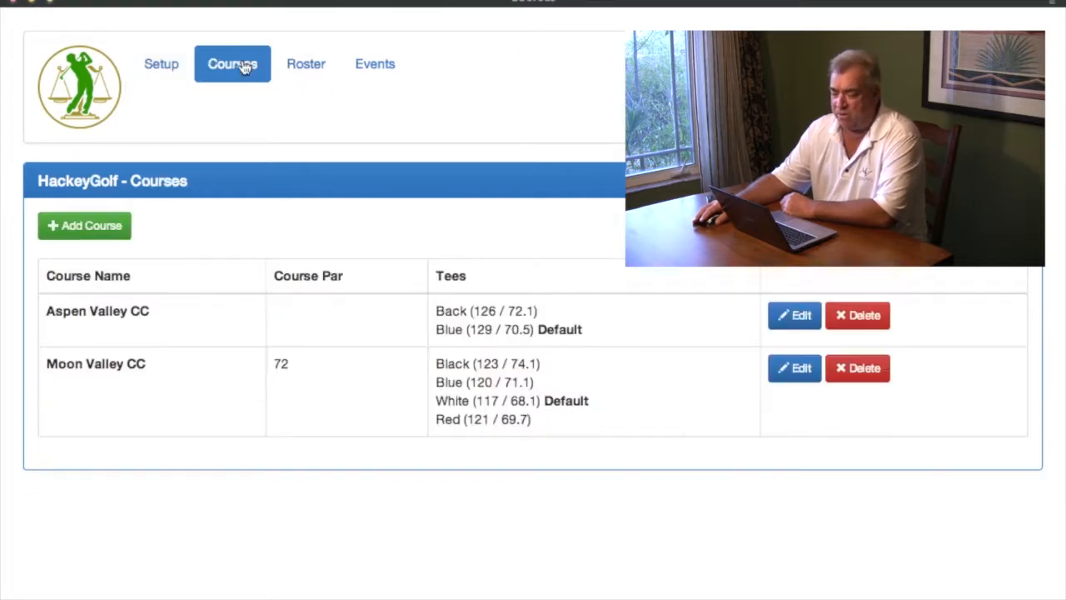
pyautogui.click(107, 229)
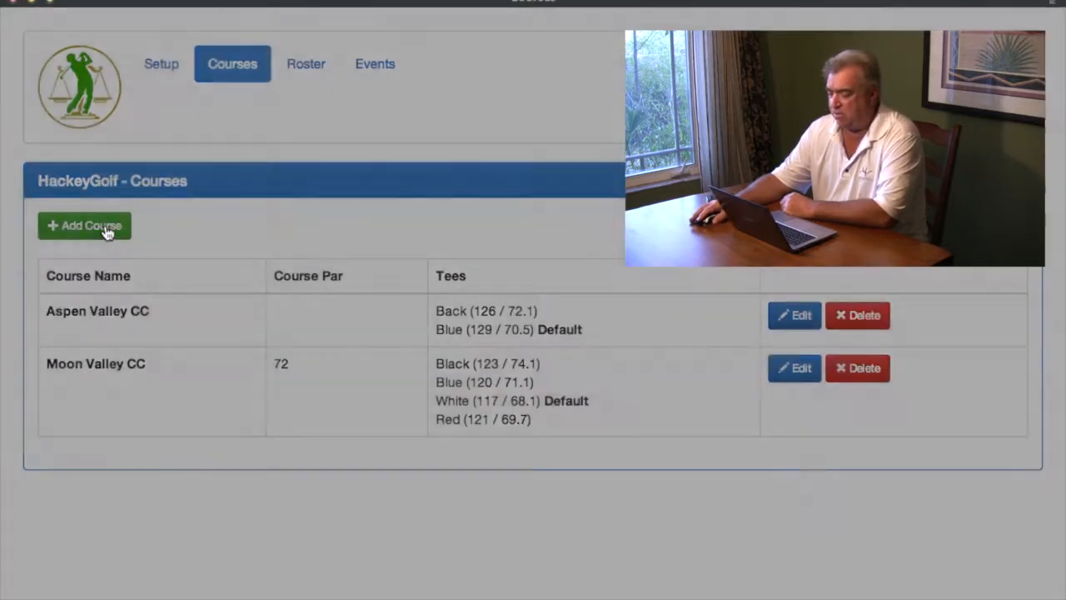
pyautogui.click(301, 135)
pyautogui.write('Pebble')
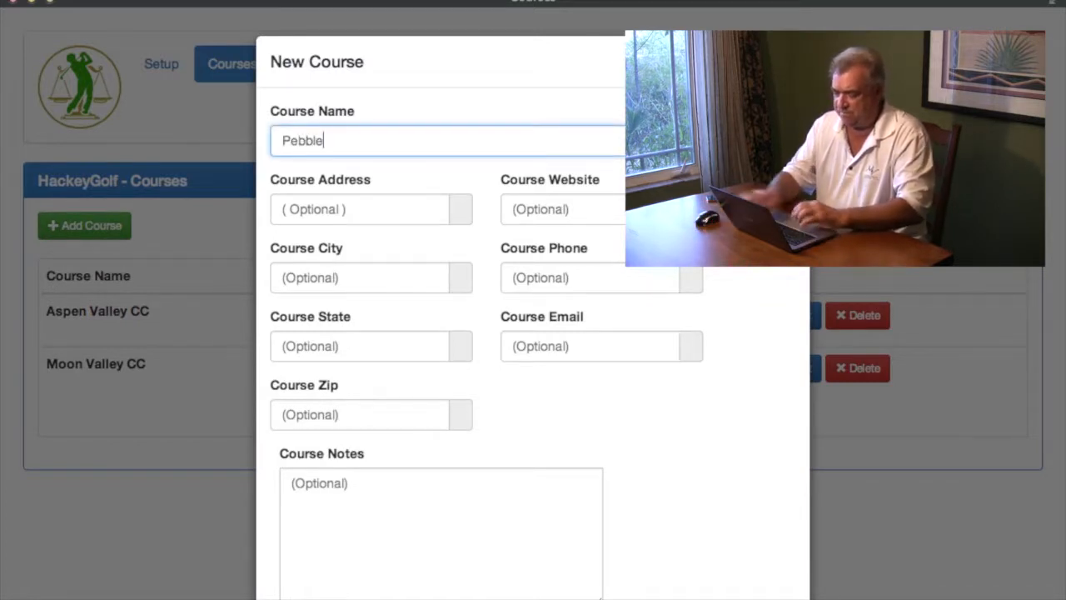
pyautogui.write(' Beach')
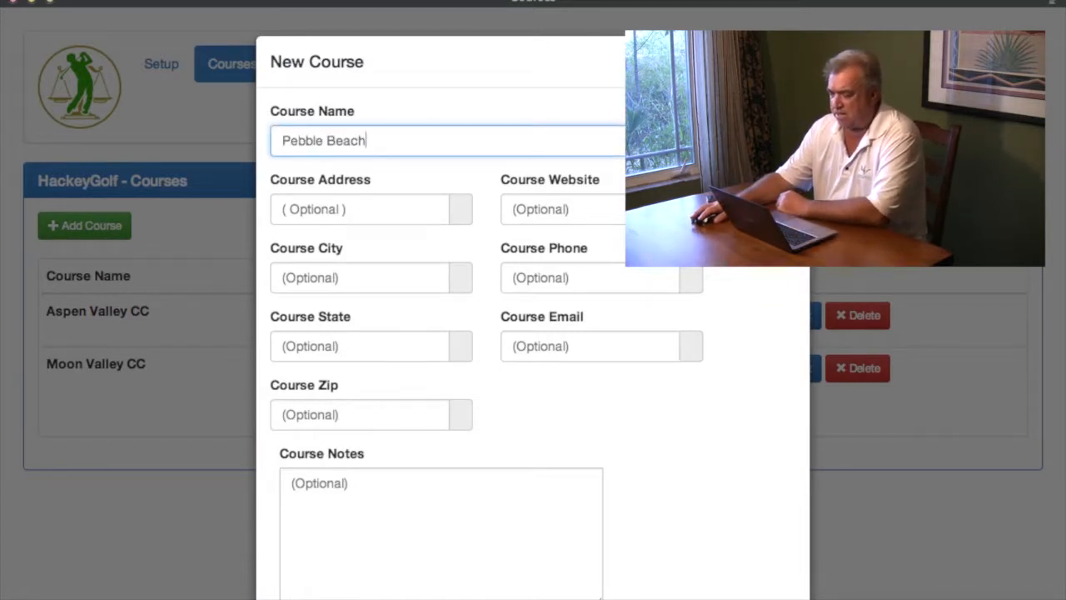
pyautogui.scroll(-3, 377, 211)
pyautogui.click(716, 570)
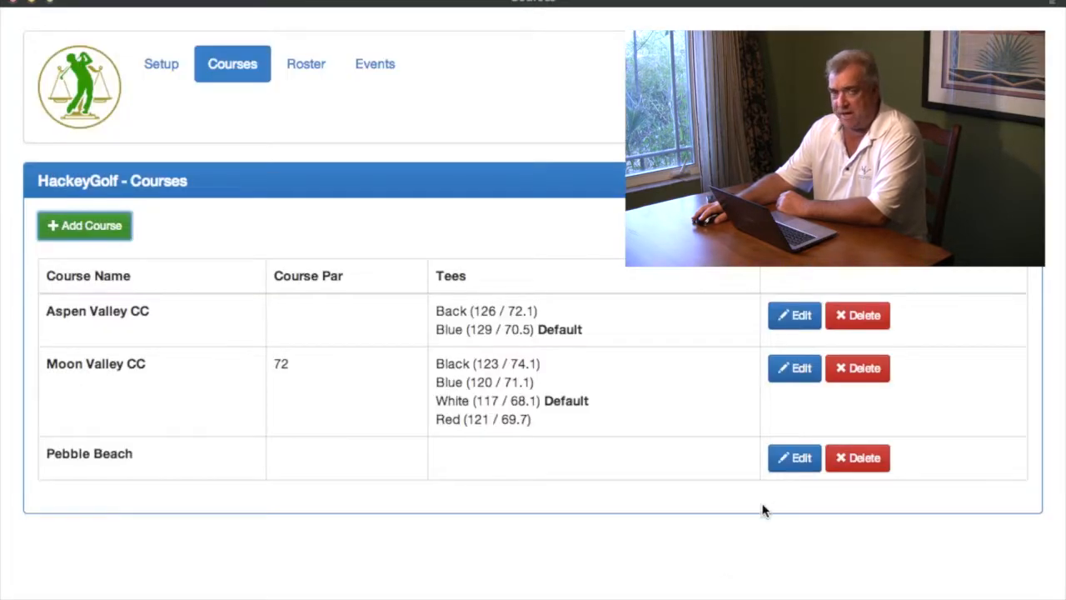
# Step: Add a Blue tee with slope 113 and rating 72 to the Pebble Beach course and make it the default tee
pyautogui.click(795, 464)
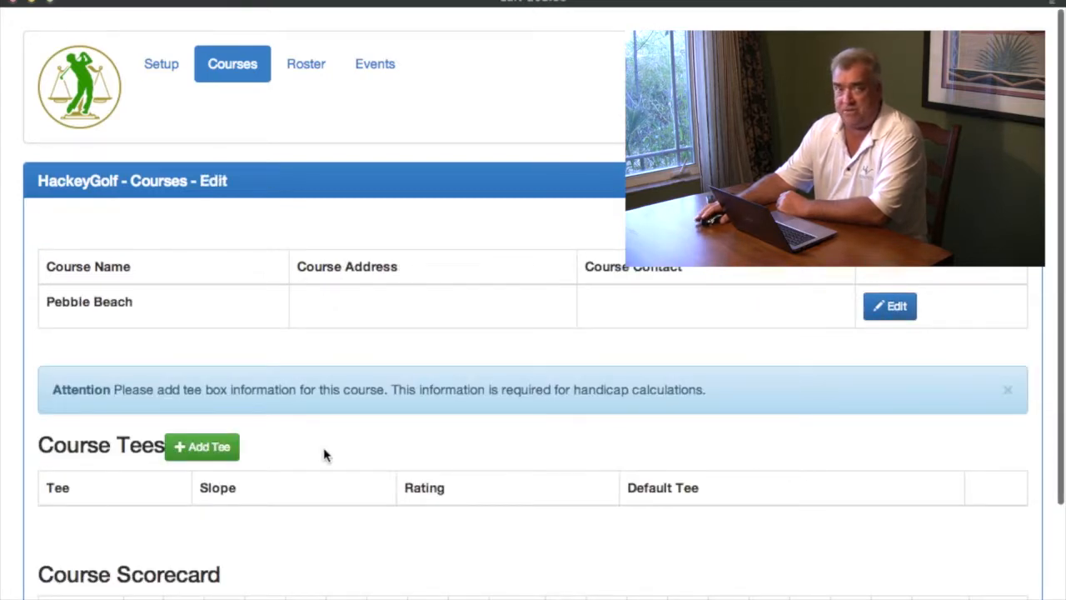
pyautogui.click(207, 454)
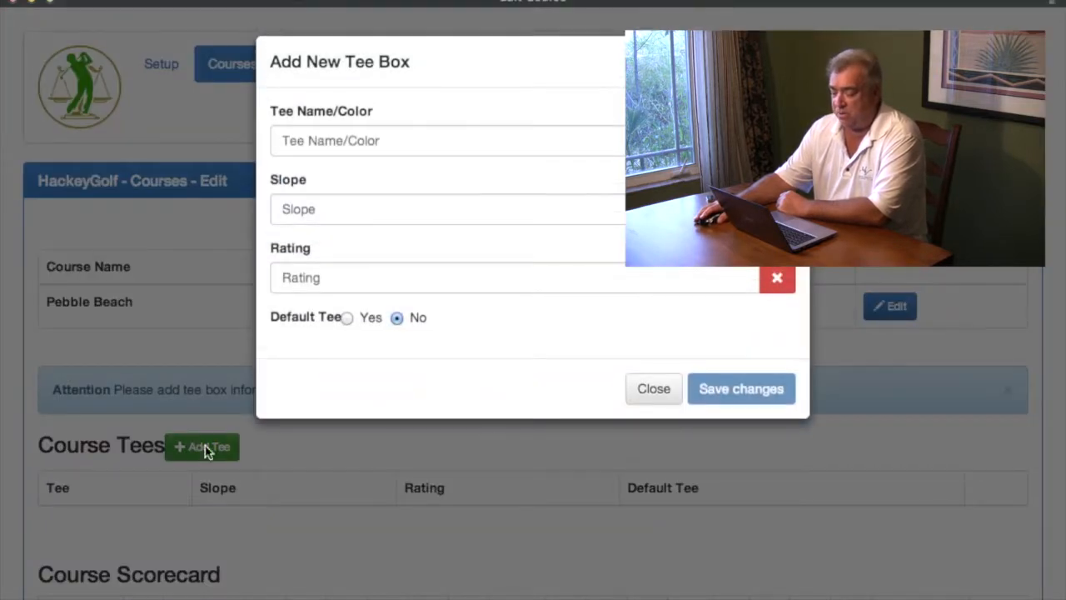
pyautogui.click(346, 140)
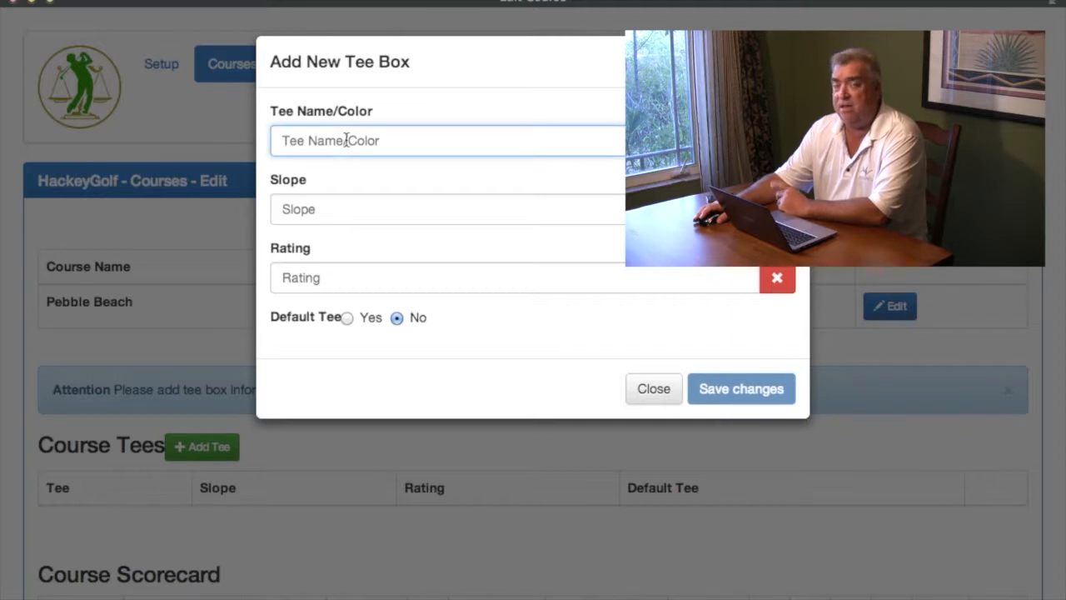
pyautogui.write('Bliue')
pyautogui.press('Tab')
pyautogui.write('113')
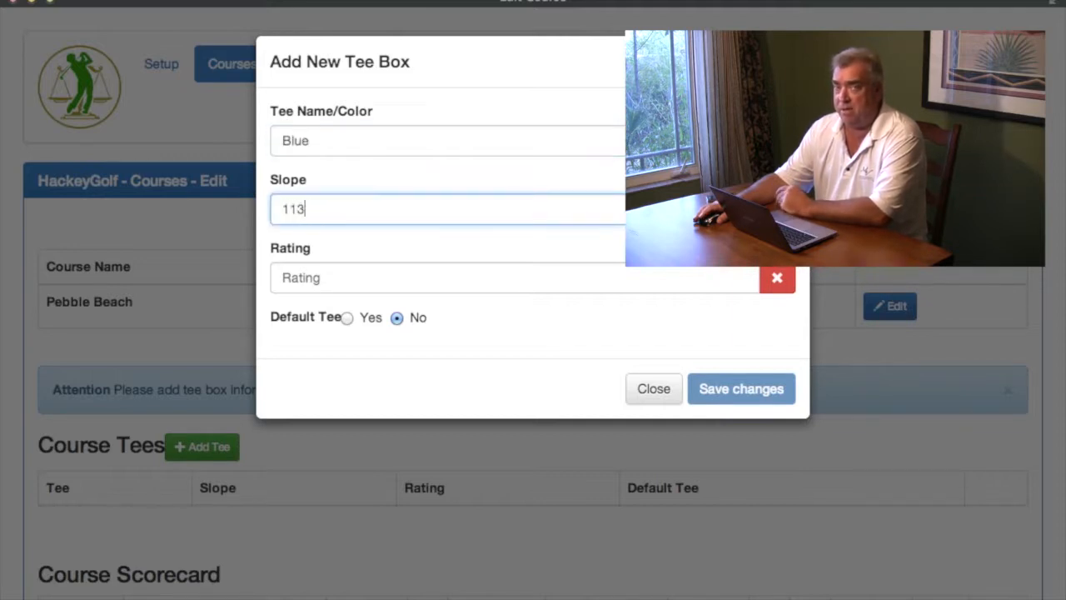
pyautogui.press('Tab')
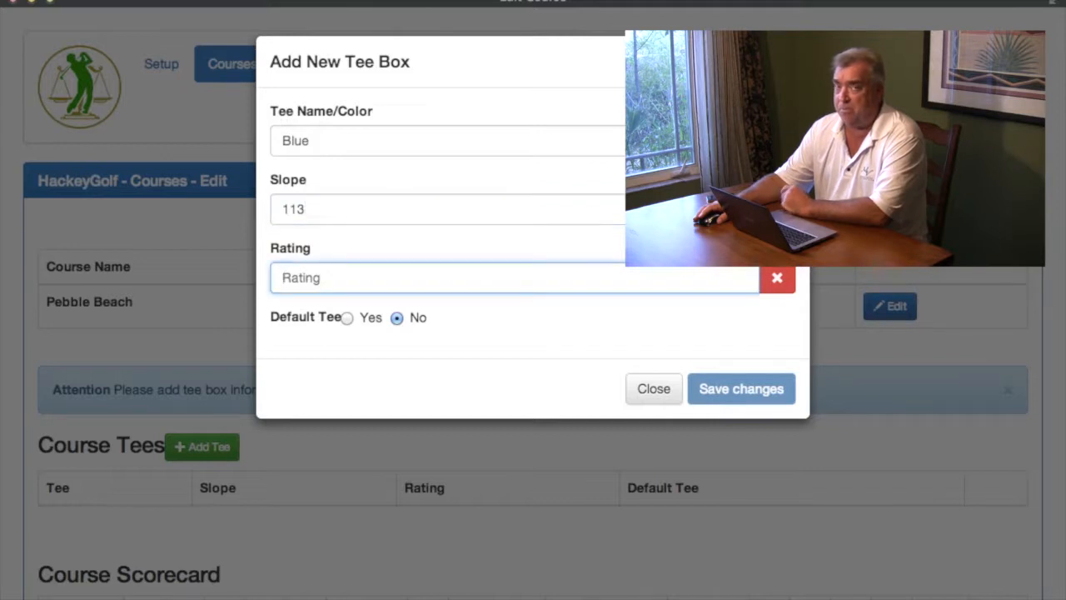
pyautogui.write('72')
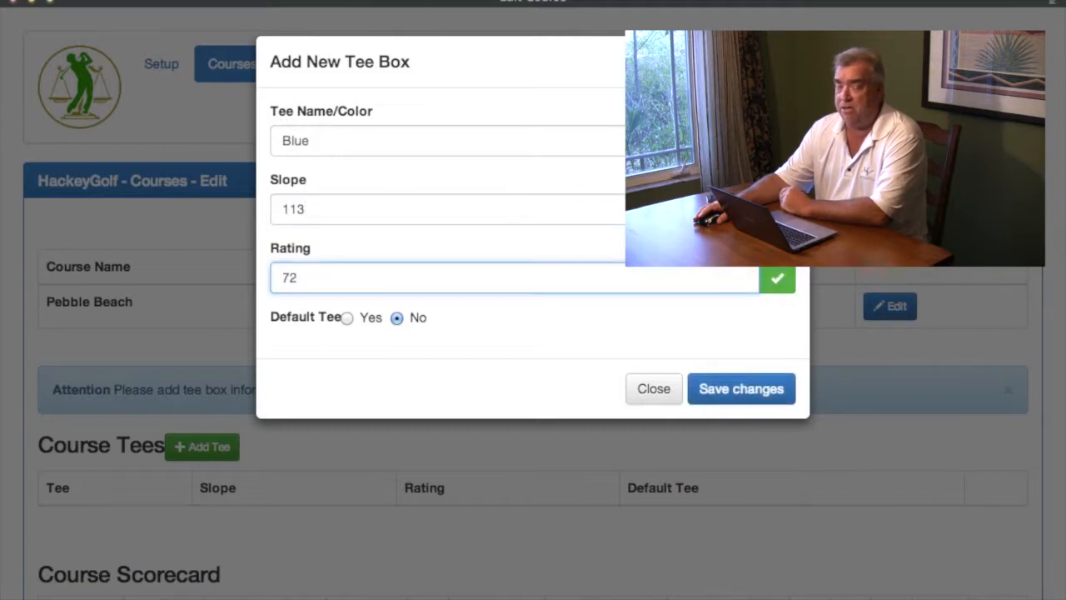
pyautogui.click(730, 393)
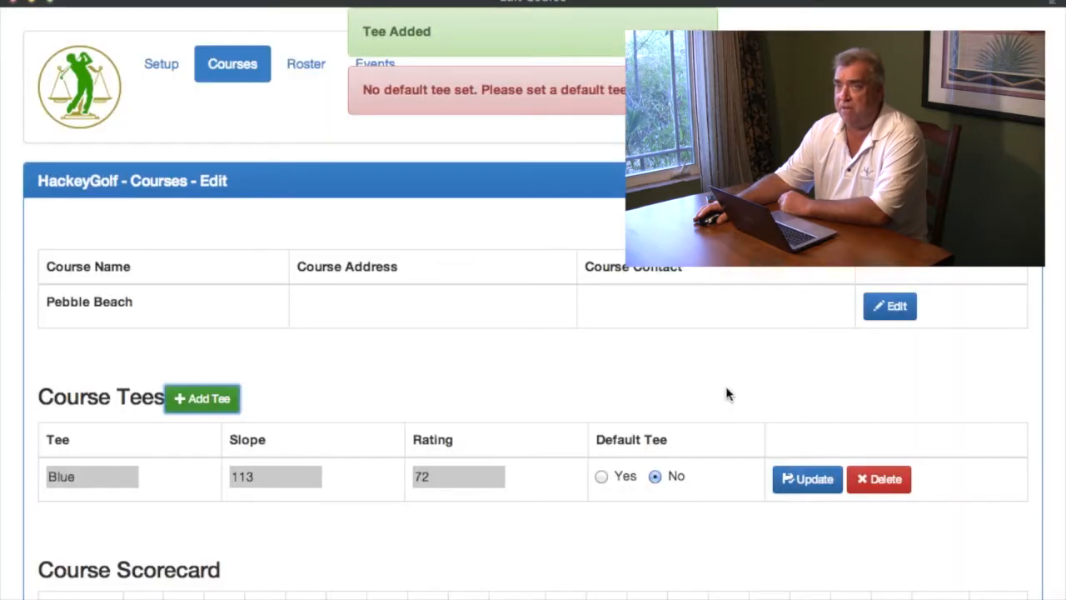
pyautogui.scroll(-3, 725, 393)
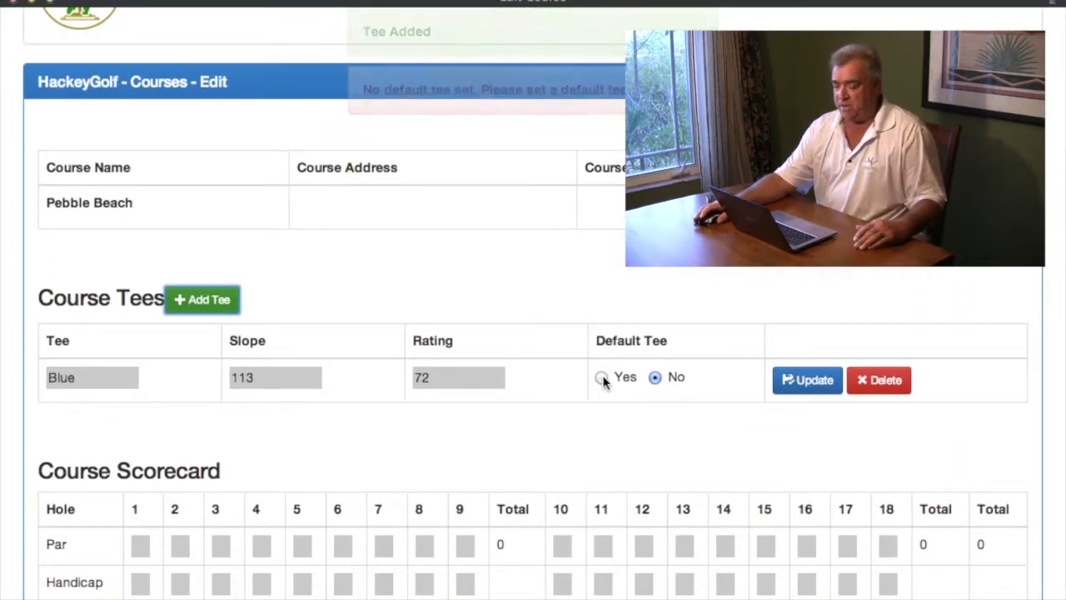
pyautogui.click(602, 377)
# Step: Enter pars 4, 5, 4, 5 and 6 for holes 1 to 5 in the Pebble Beach scorecard
pyautogui.scroll(-1, 603, 380)
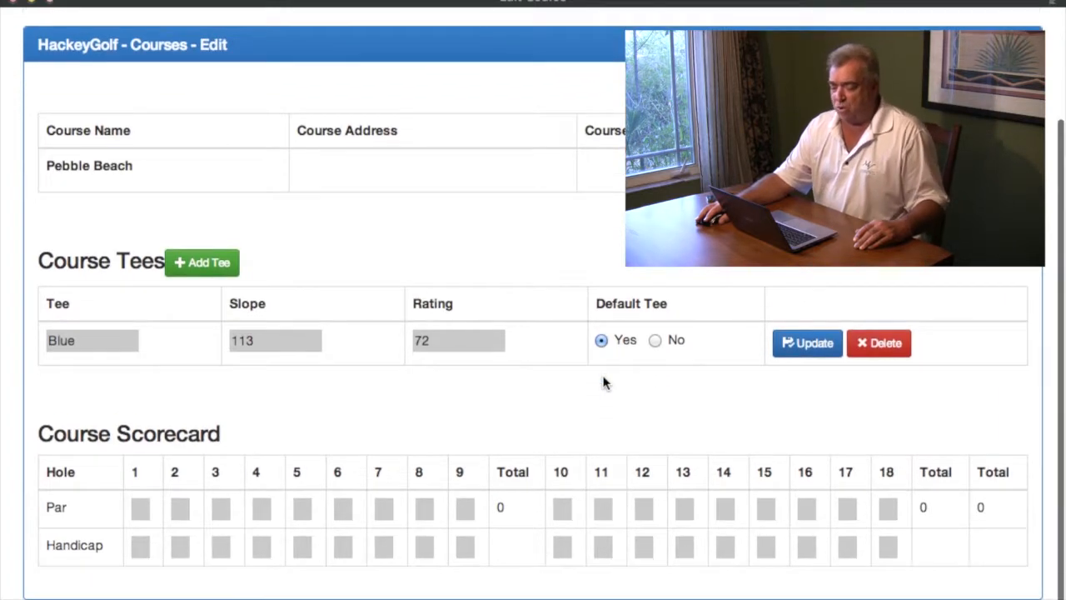
pyautogui.click(139, 511)
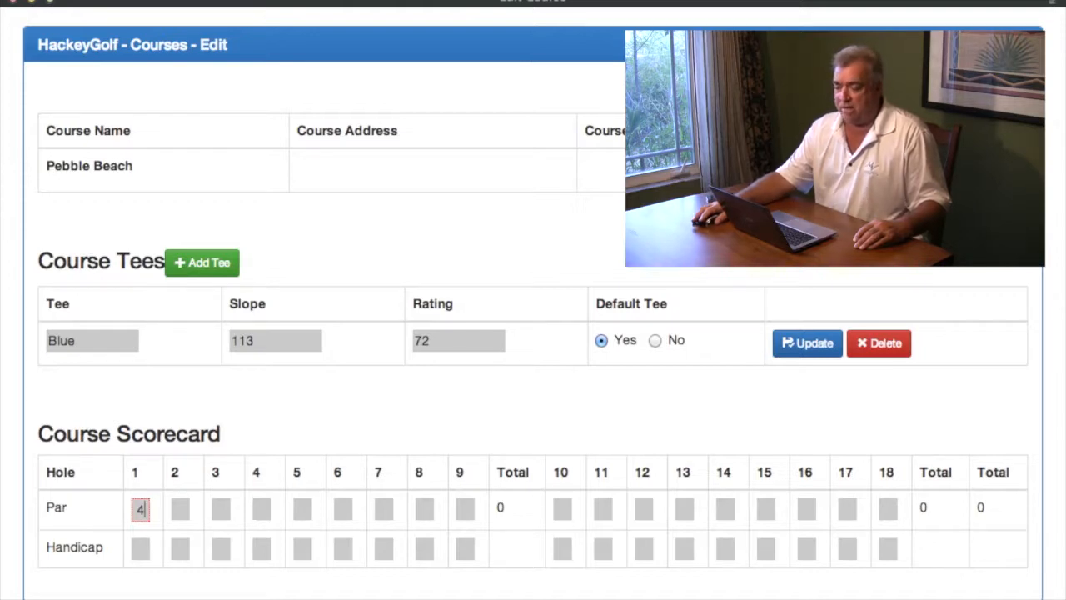
pyautogui.write('4')
pyautogui.press('Tab')
pyautogui.write('5')
pyautogui.press('Tab')
pyautogui.write('4')
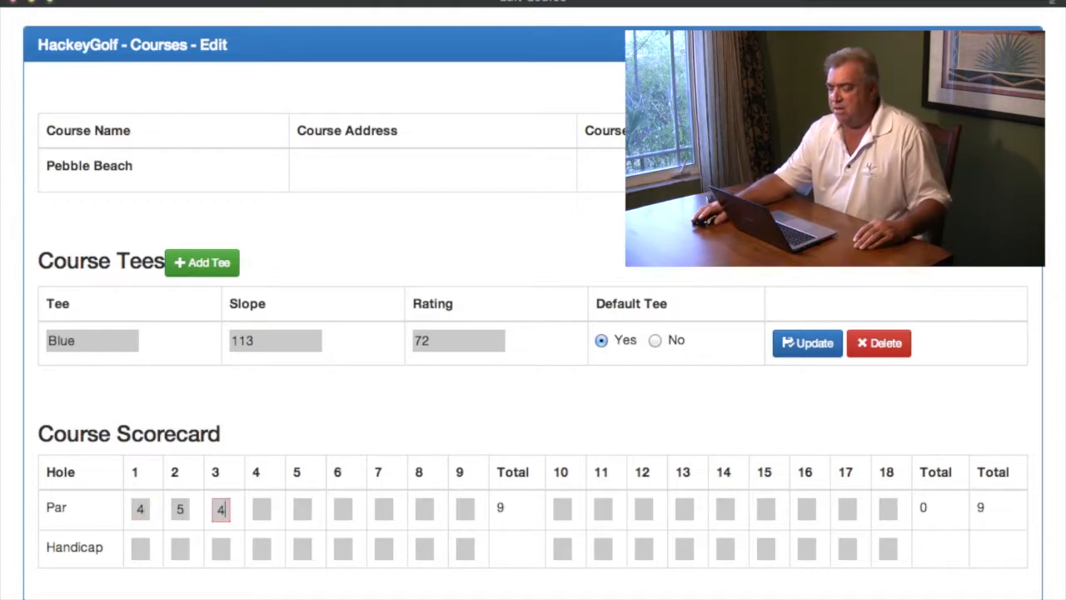
pyautogui.press('Tab')
pyautogui.write('5')
pyautogui.press('Tab')
pyautogui.write('6')
# Step: Add a new player to the roster with first name, last name and a Hackey Index of 10, and save
pyautogui.scroll(3, 117, 131)
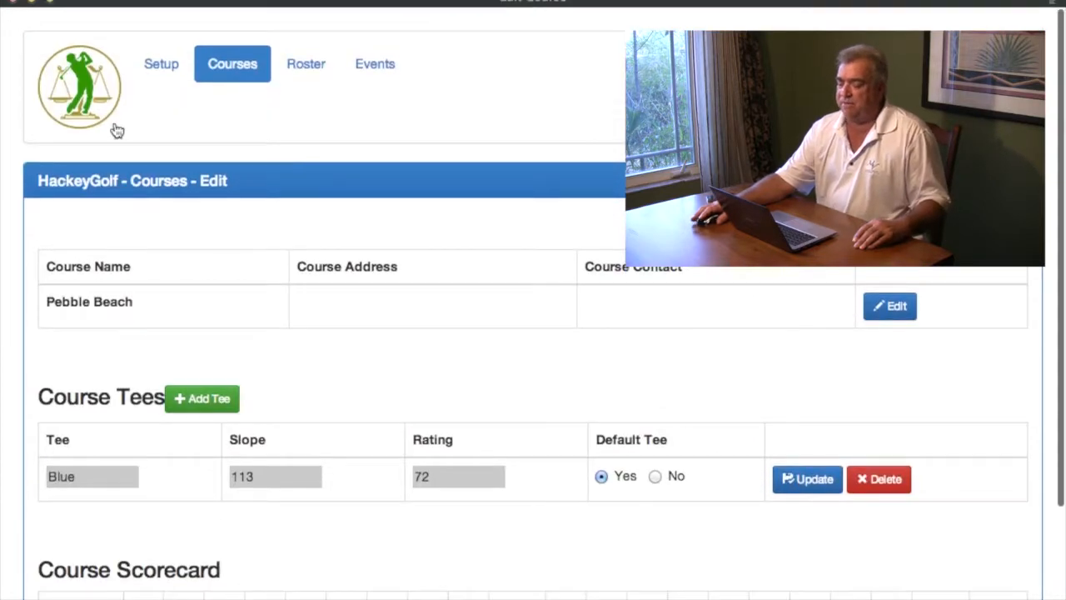
pyautogui.click(305, 66)
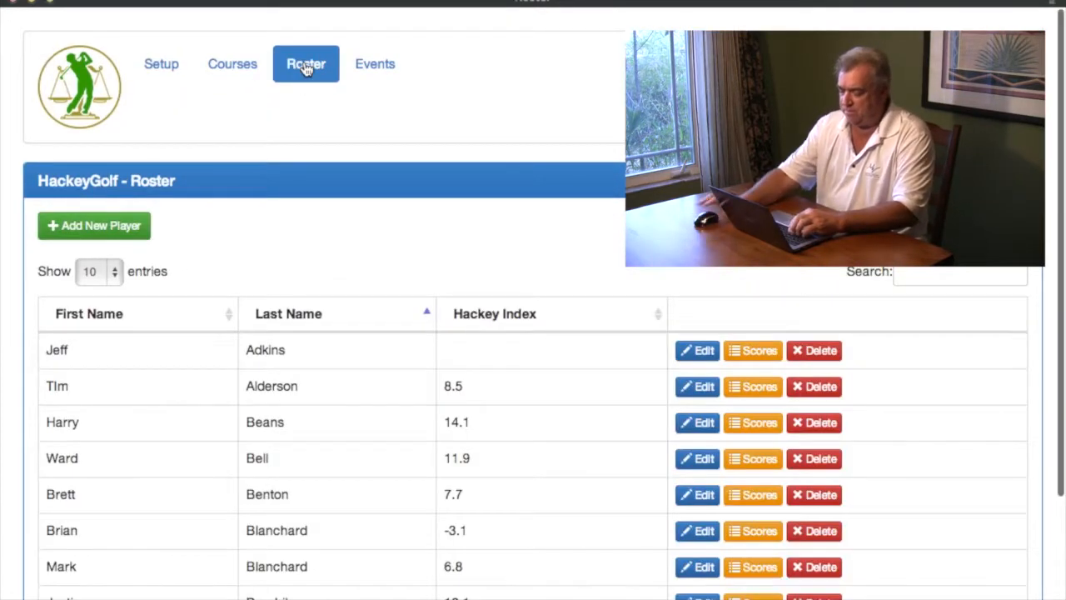
pyautogui.click(127, 228)
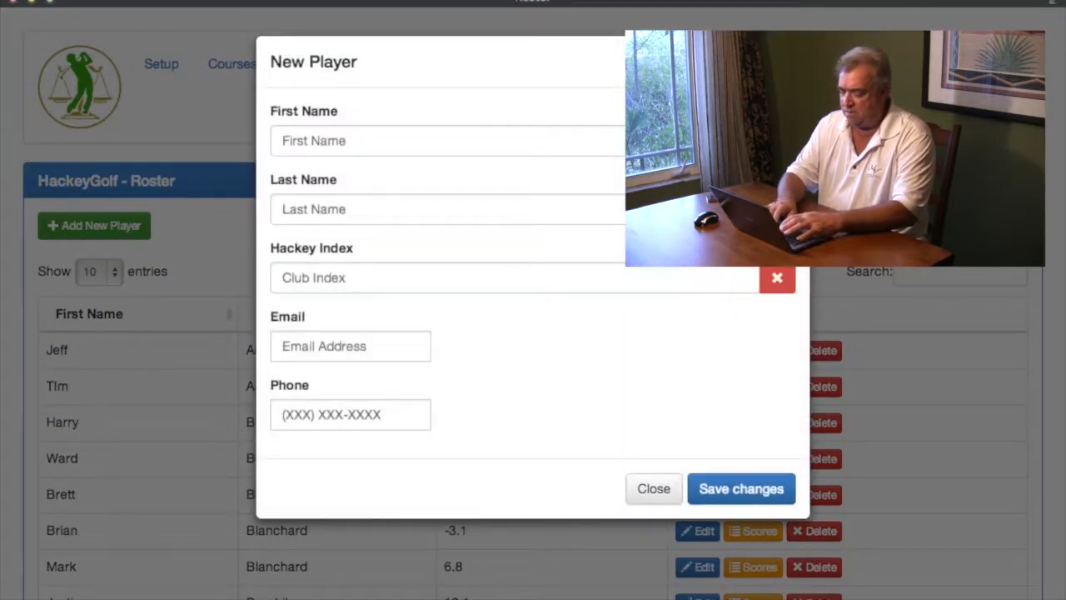
pyautogui.click(353, 140)
pyautogui.write('Jo')
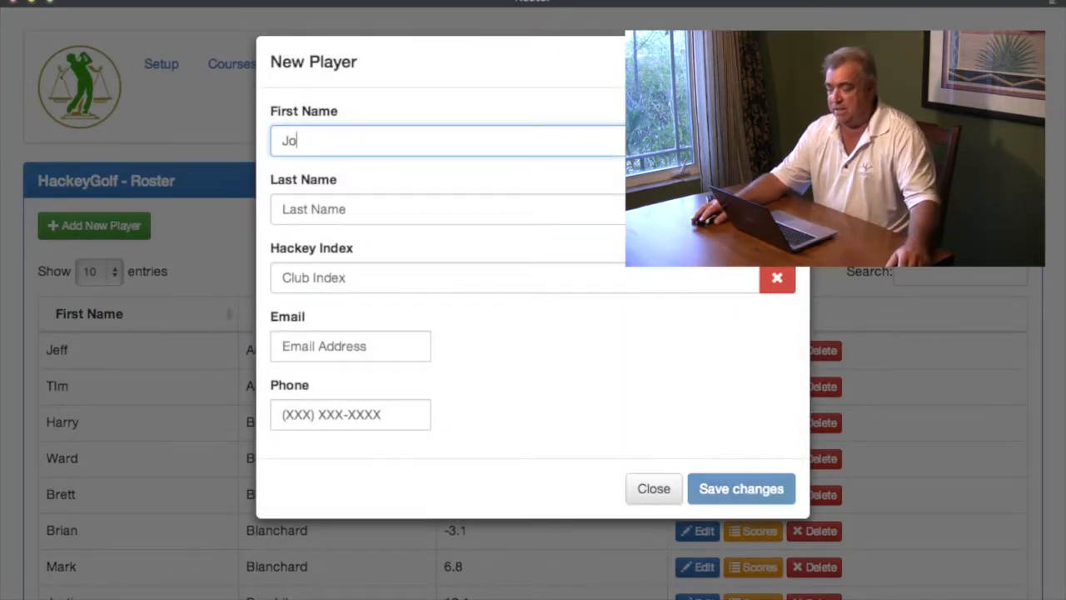
pyautogui.write('Smith')
pyautogui.press('Tab')
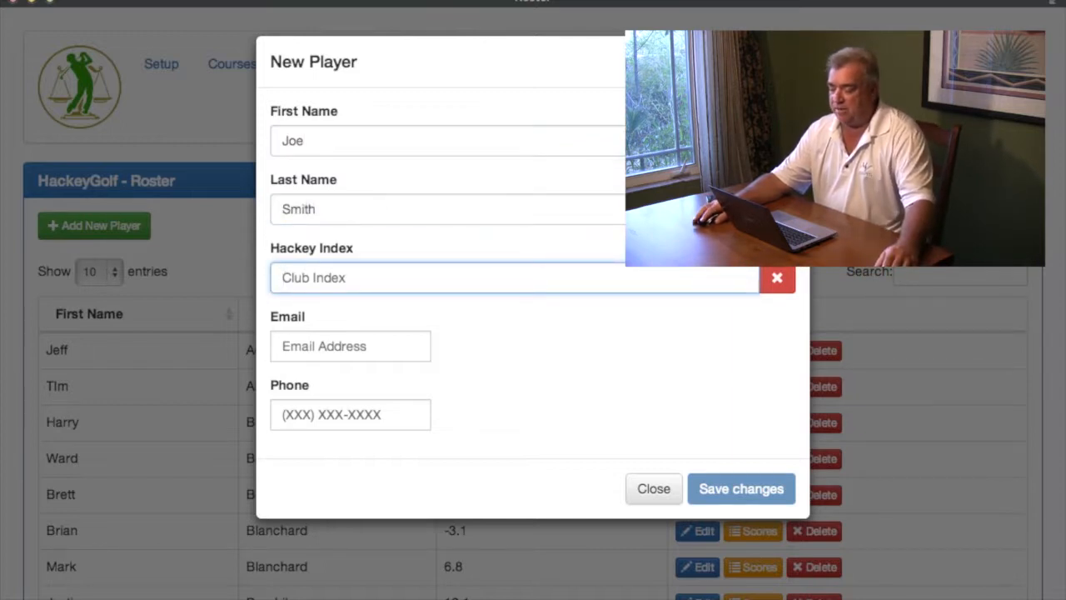
pyautogui.write('10')
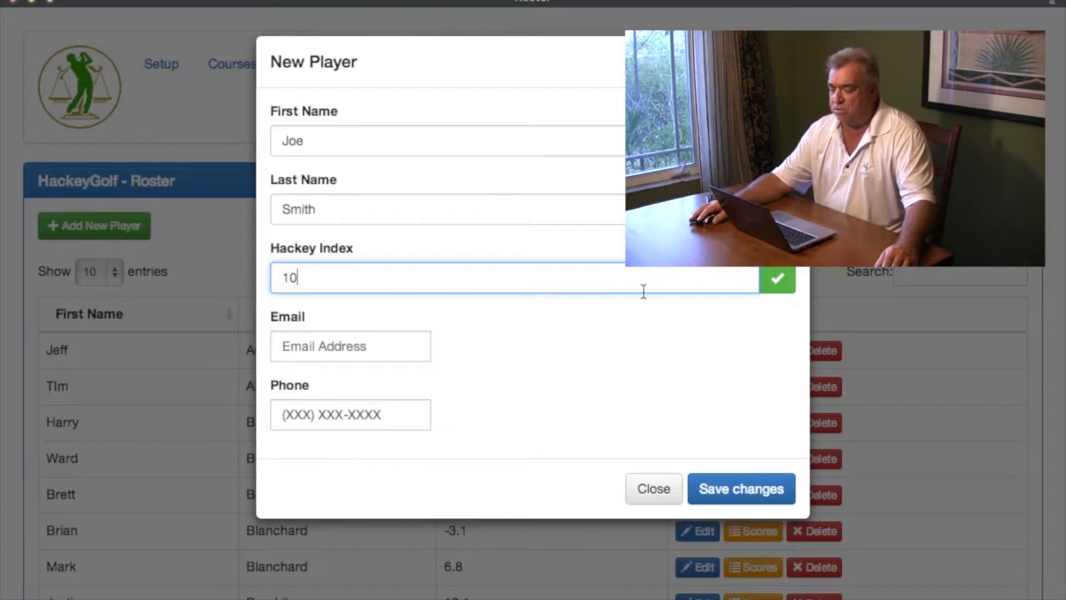
pyautogui.click(730, 487)
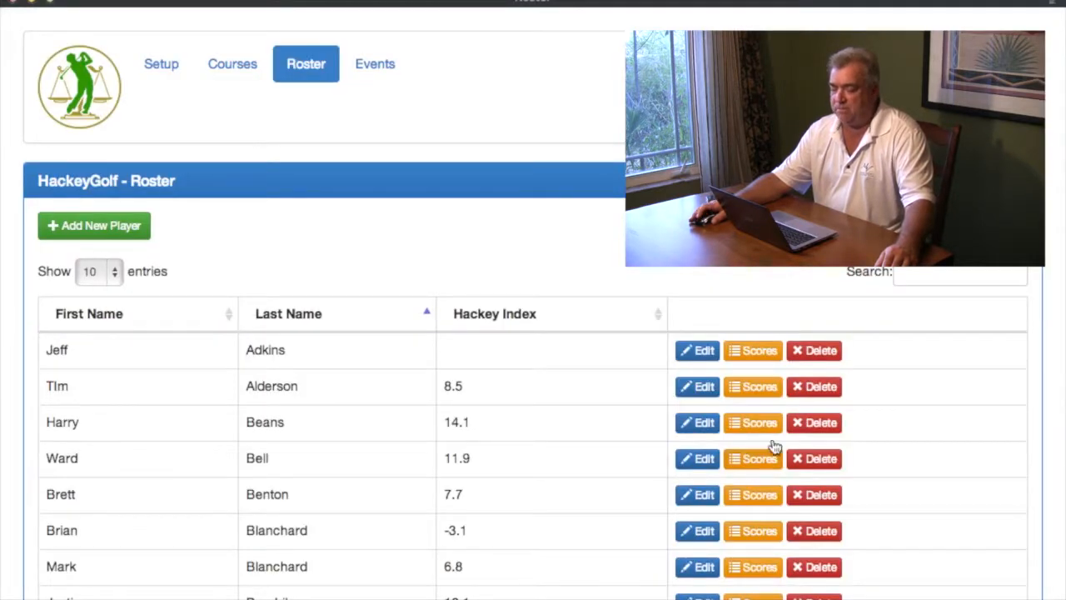
# Step: Search the roster for the newly added player by last name and view that player's score entry page
pyautogui.click(955, 272)
pyautogui.write('smith')
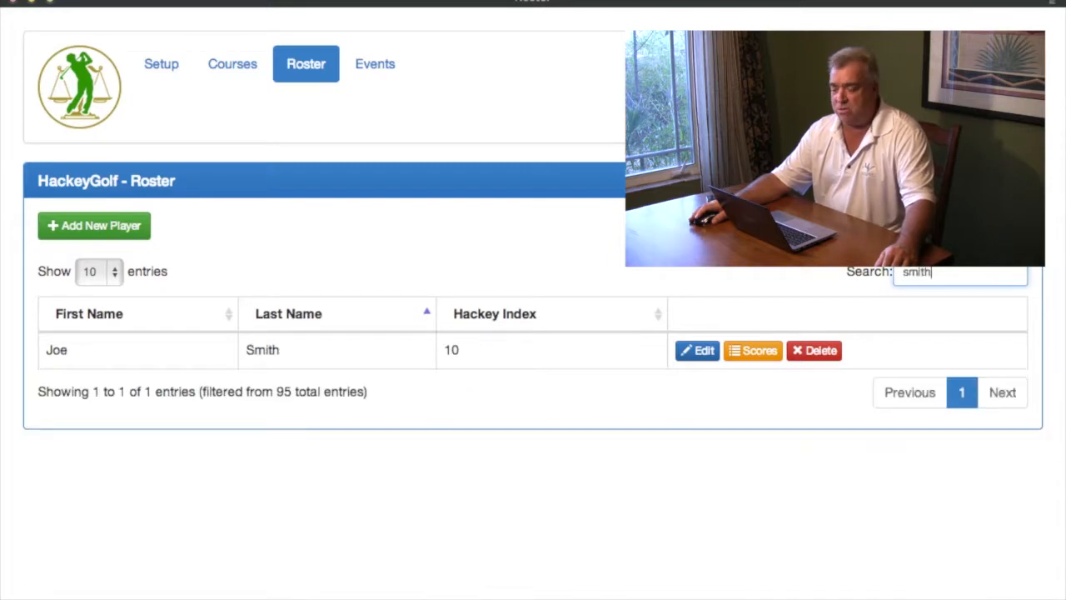
pyautogui.click(754, 351)
pyautogui.scroll(-2, 753, 358)
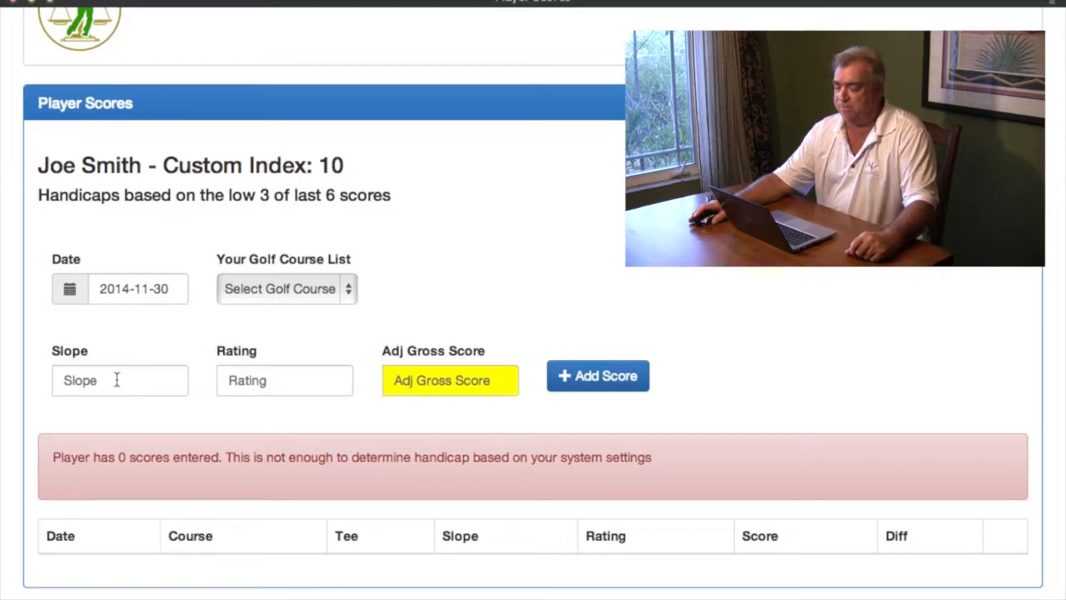
pyautogui.scroll(2, 116, 380)
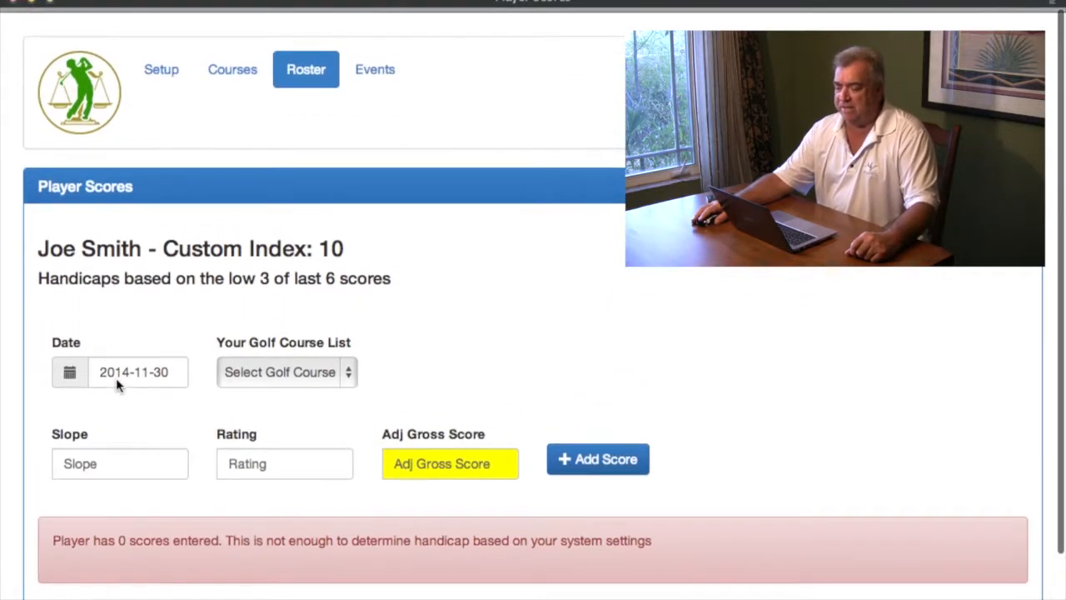
# Step: Create a new event named Sat Hack at the Moon Valley CC course
pyautogui.click(375, 67)
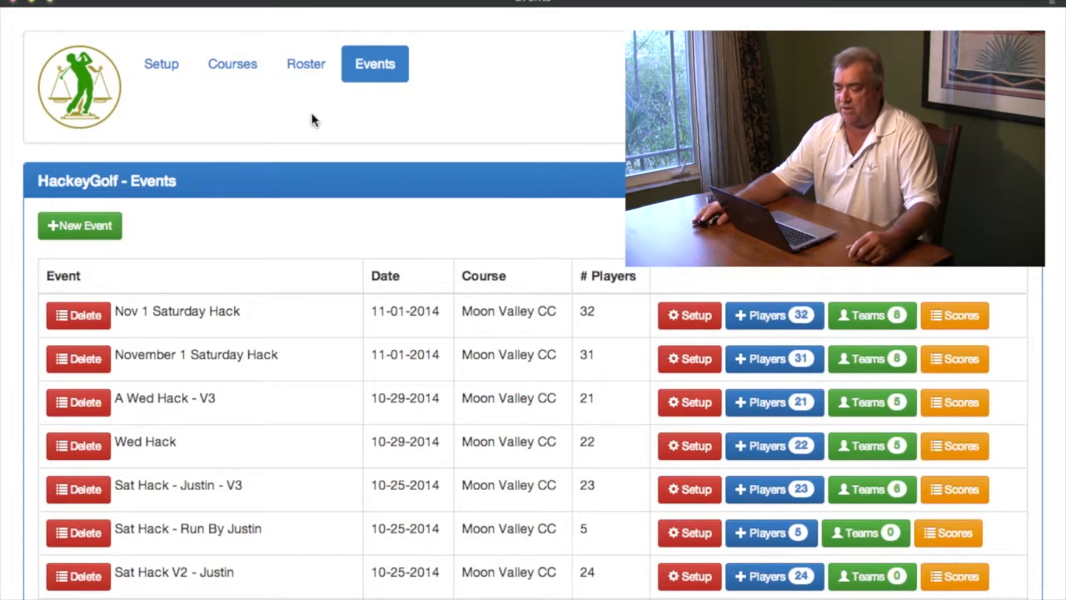
pyautogui.click(97, 229)
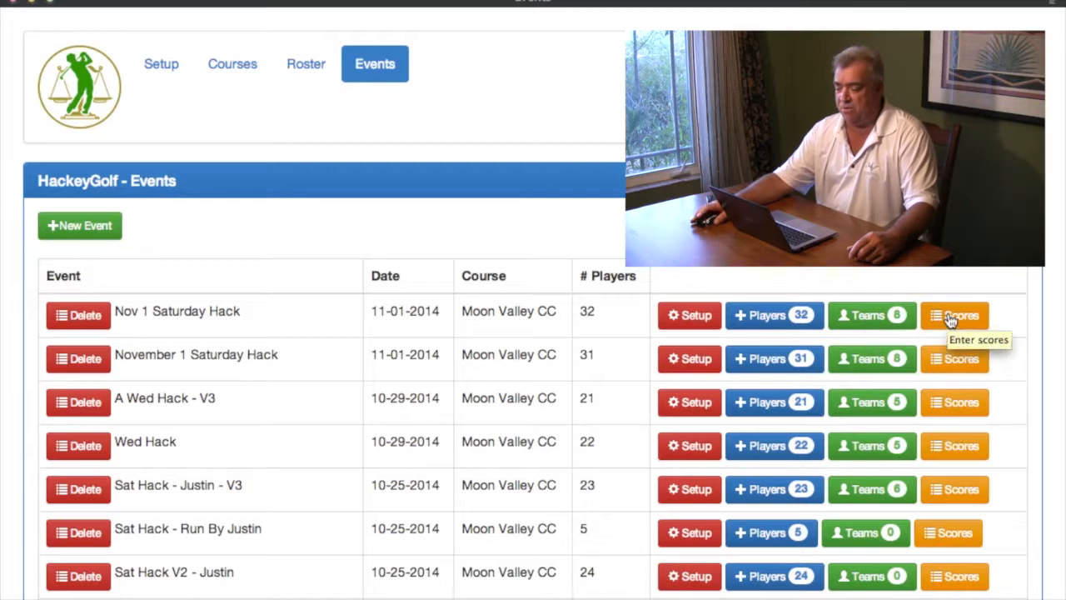
pyautogui.click(77, 230)
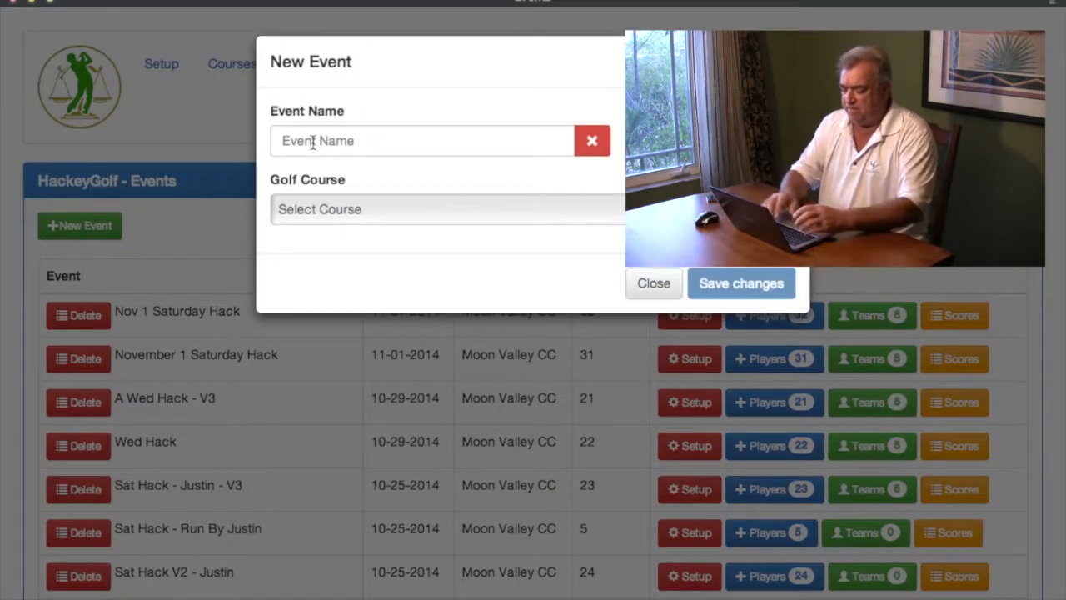
pyautogui.click(317, 144)
pyautogui.write('Sat Hack')
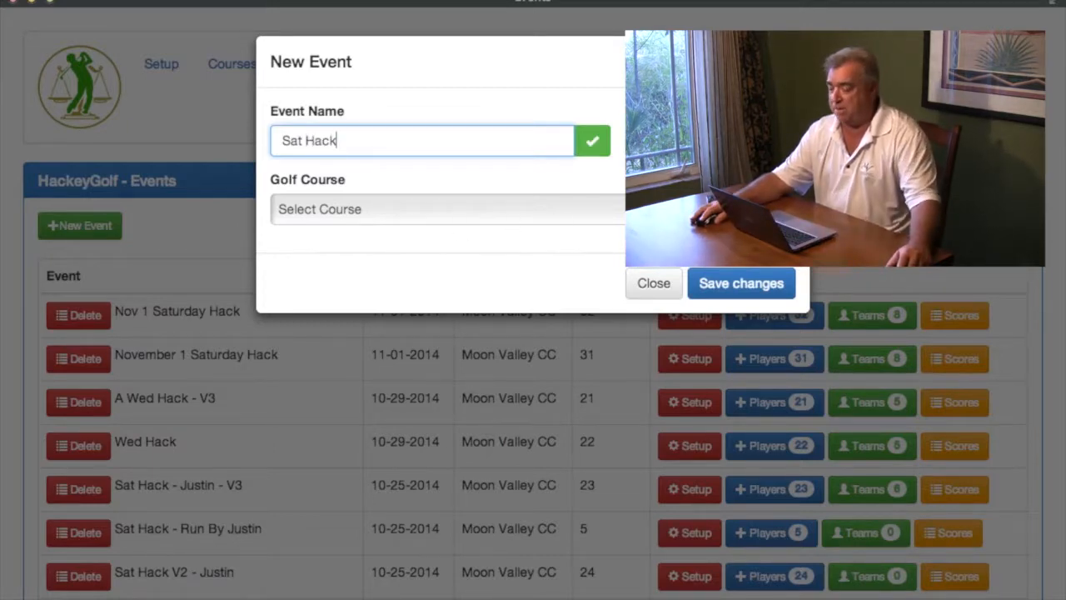
pyautogui.click(450, 209)
pyautogui.click(375, 242)
pyautogui.click(730, 285)
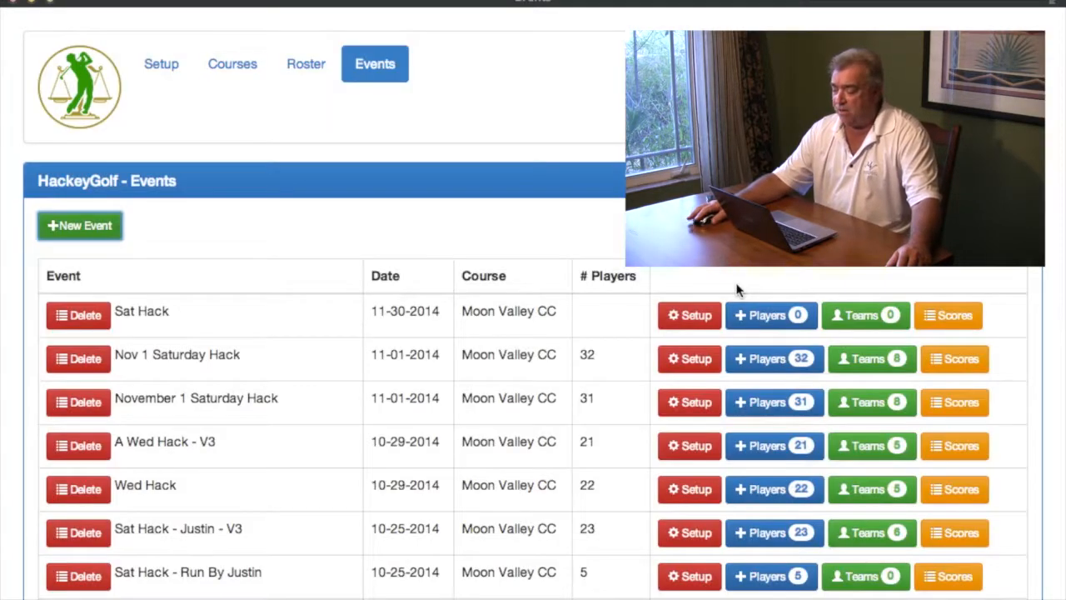
# Step: Sign up the newly added roster player for the Sat Hack event
pyautogui.click(791, 321)
pyautogui.click(792, 324)
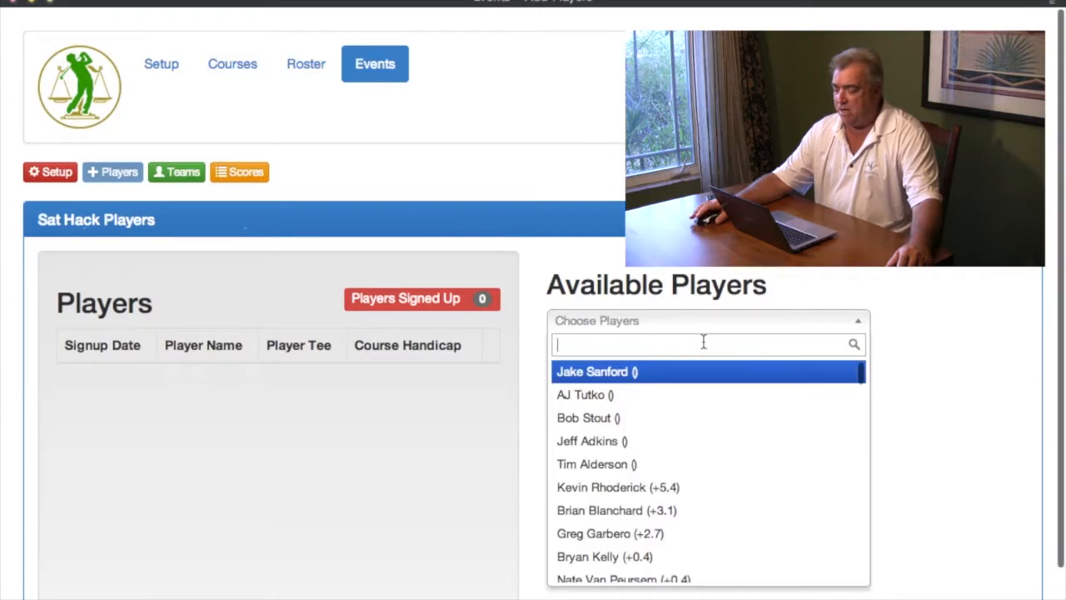
pyautogui.write('Joe Smi')
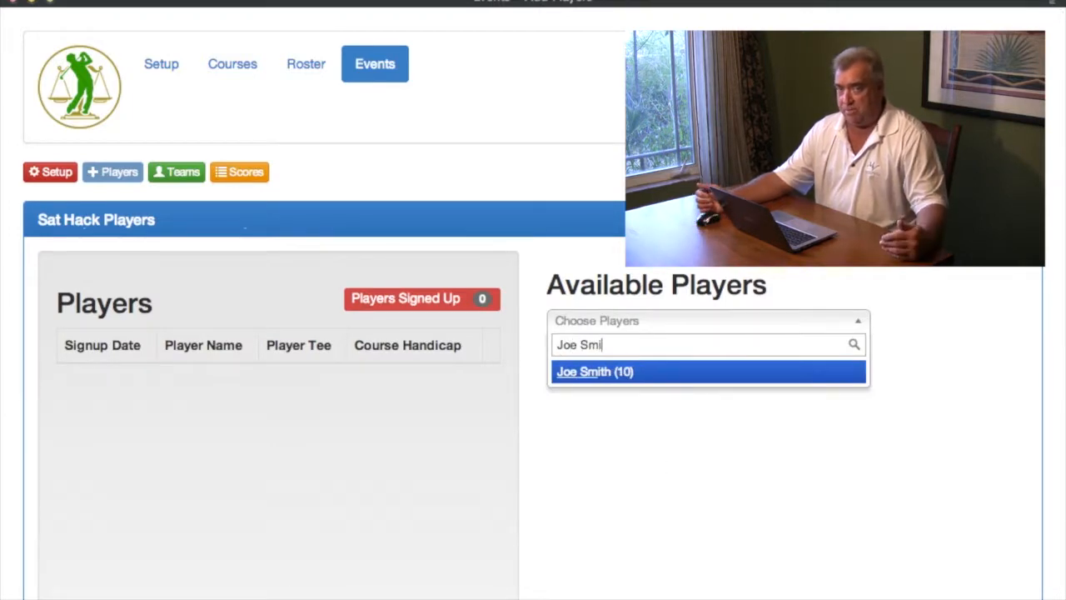
pyautogui.press('Return')
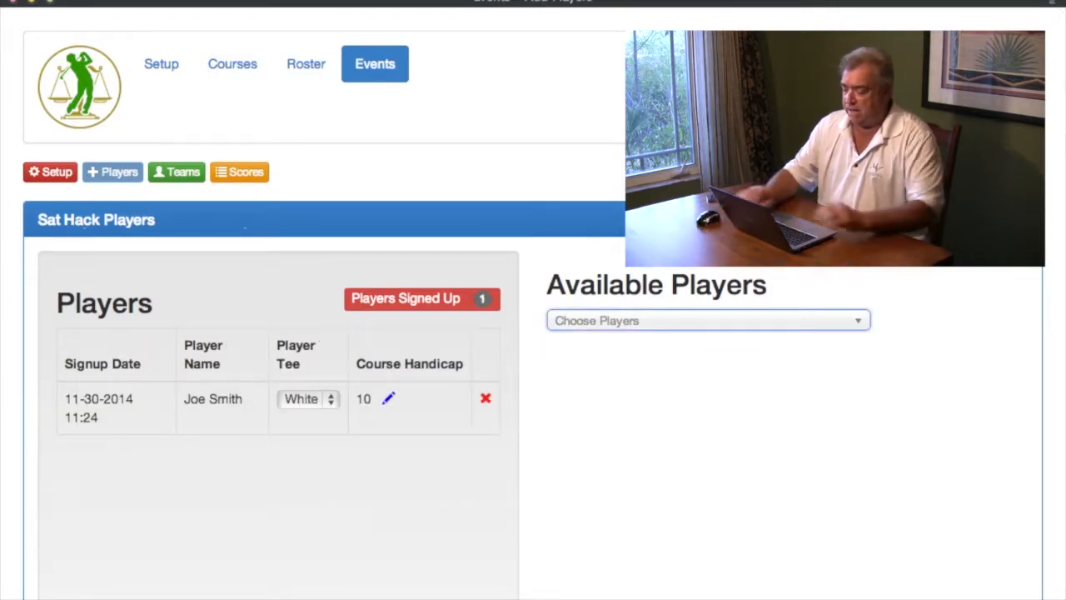
# Step: Sign up three more available players for the Sat Hack event, those with indexes 8.6, 6.6 and 4.7
pyautogui.write('f')
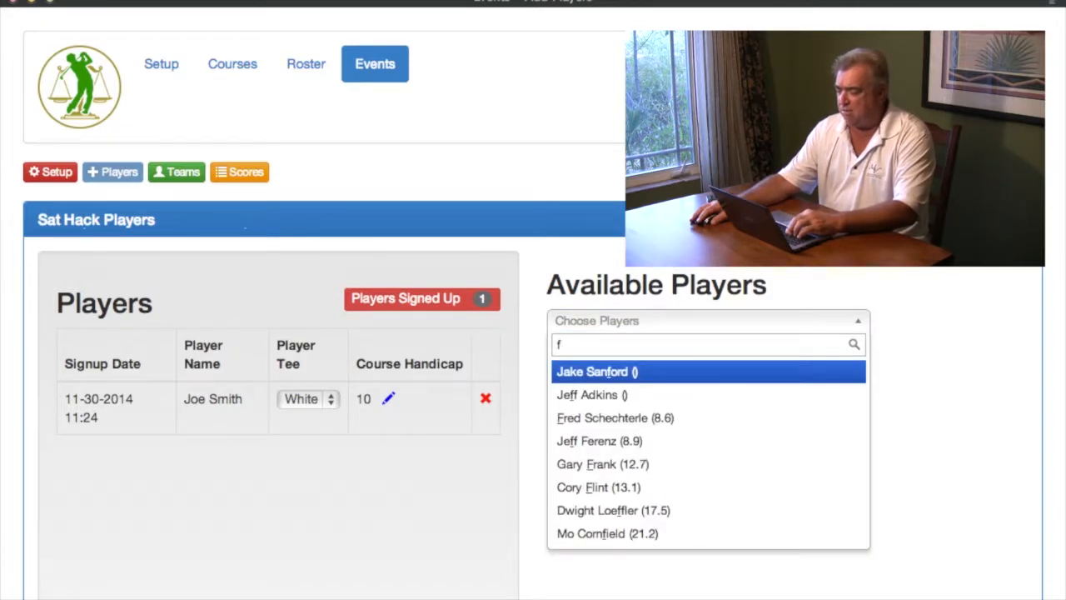
pyautogui.write('red')
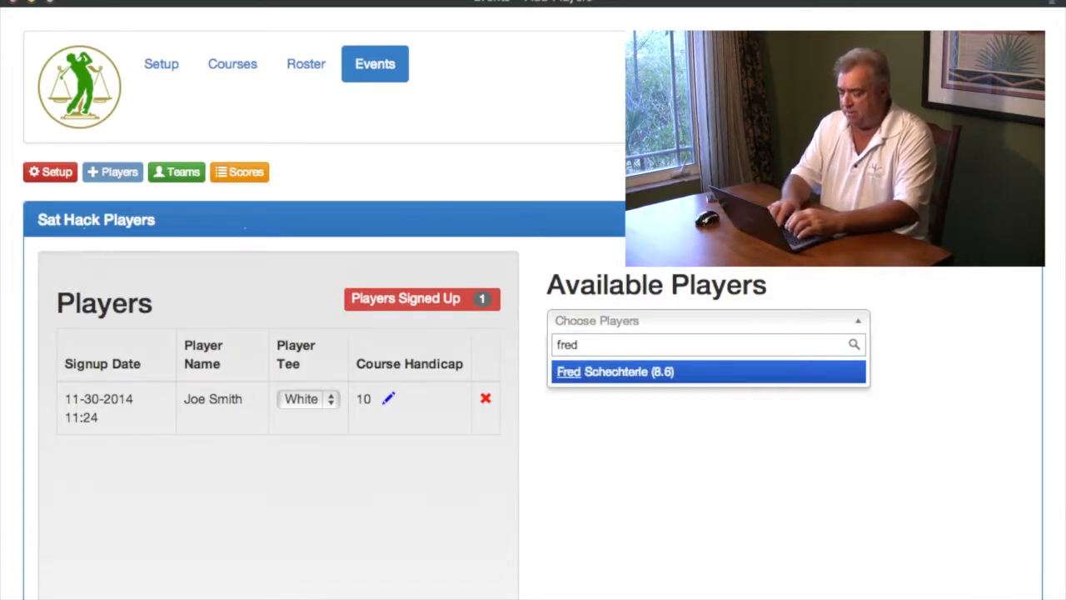
pyautogui.press('Return')
pyautogui.write('Brady')
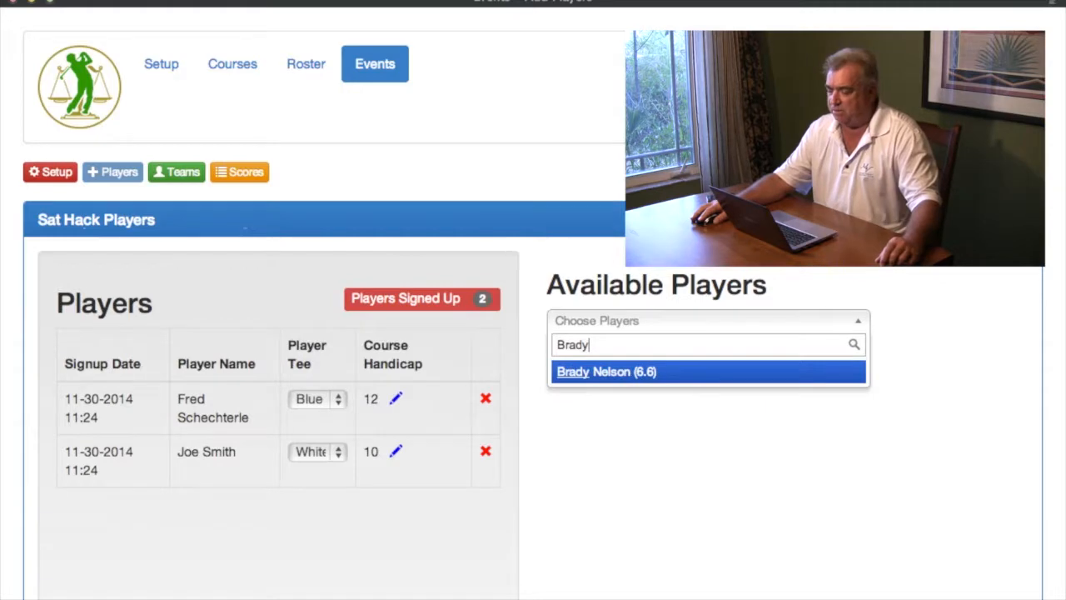
pyautogui.press('Return')
pyautogui.write('Bill')
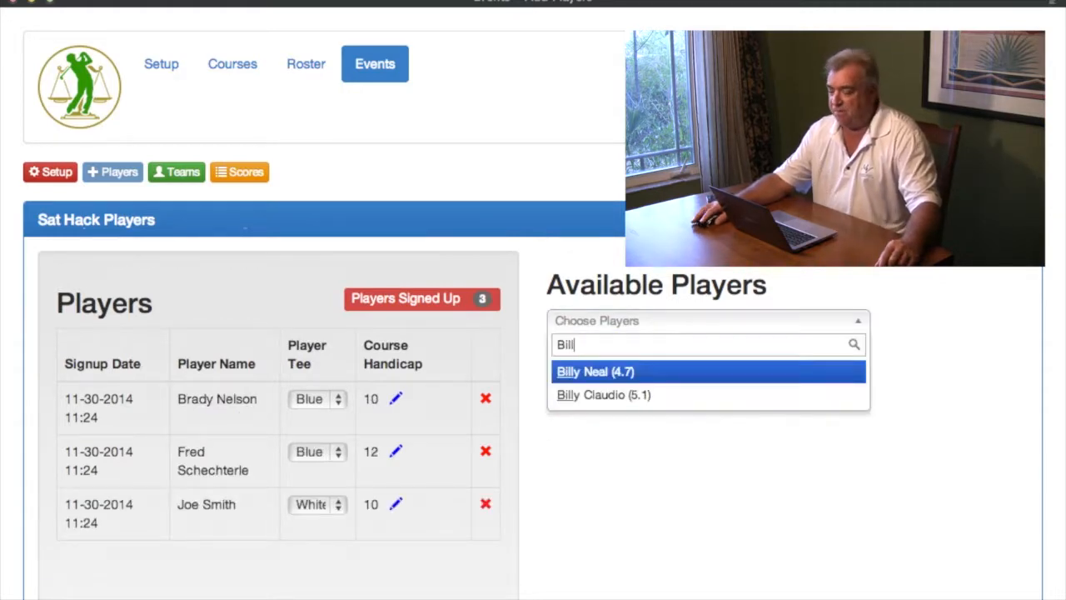
pyautogui.press('Return')
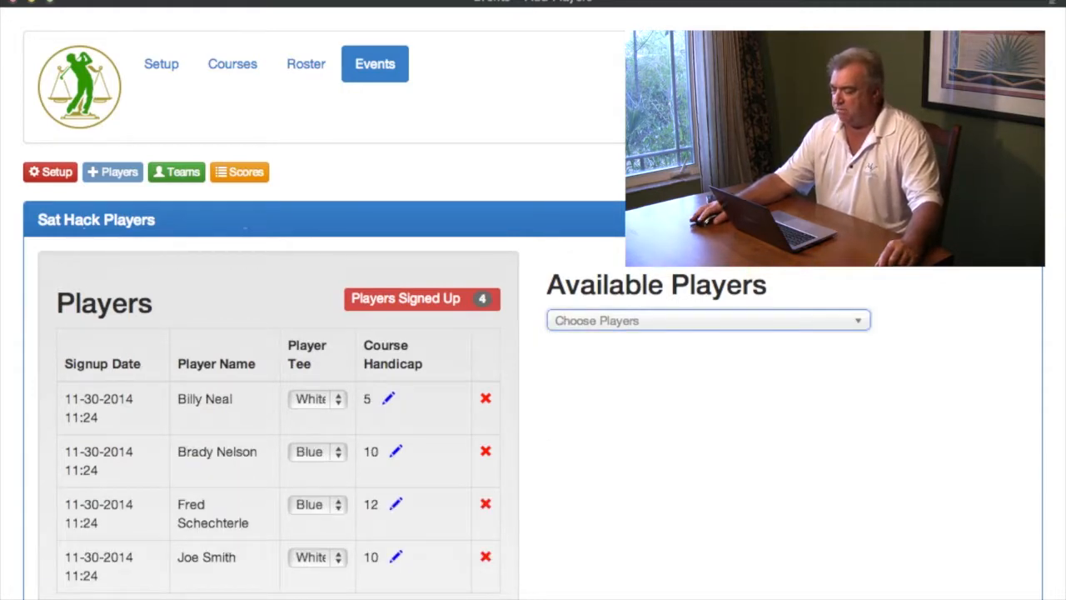
# Step: Place the 5-handicap player on Team # 1 manually, fill the team with the remaining players using Auto Teams, and save the teams
pyautogui.click(179, 173)
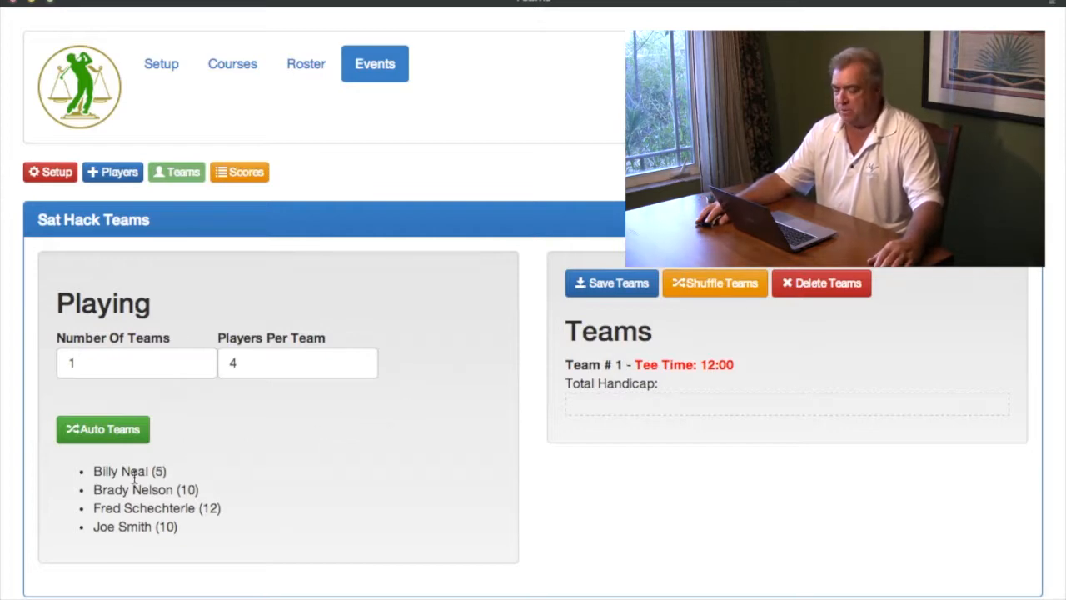
pyautogui.moveTo(123, 471); pyautogui.dragTo(720, 403)
pyautogui.moveTo(171, 473); pyautogui.dragTo(658, 434)
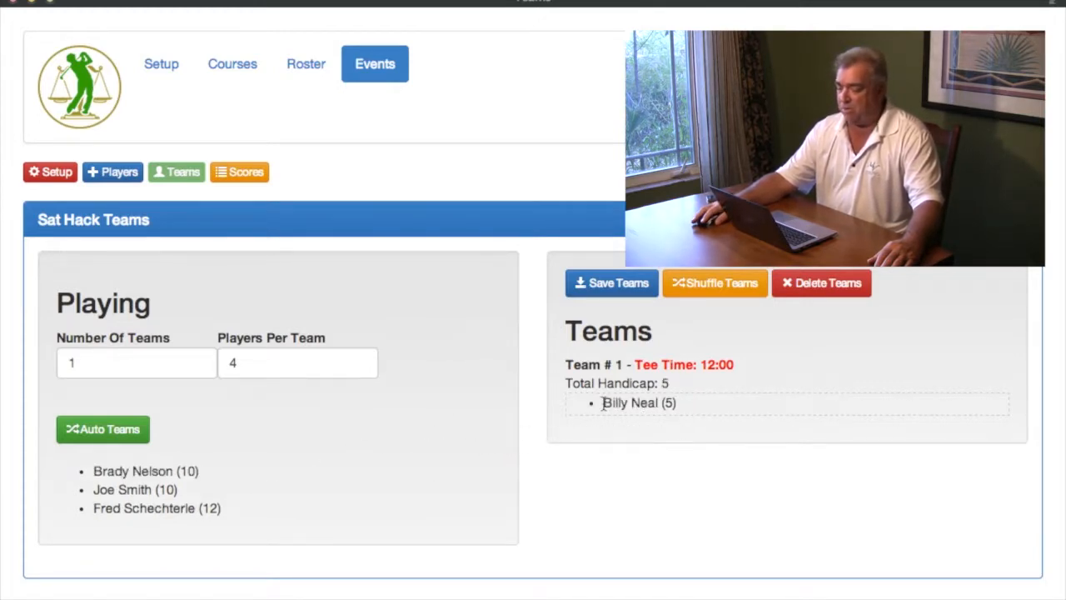
pyautogui.click(104, 432)
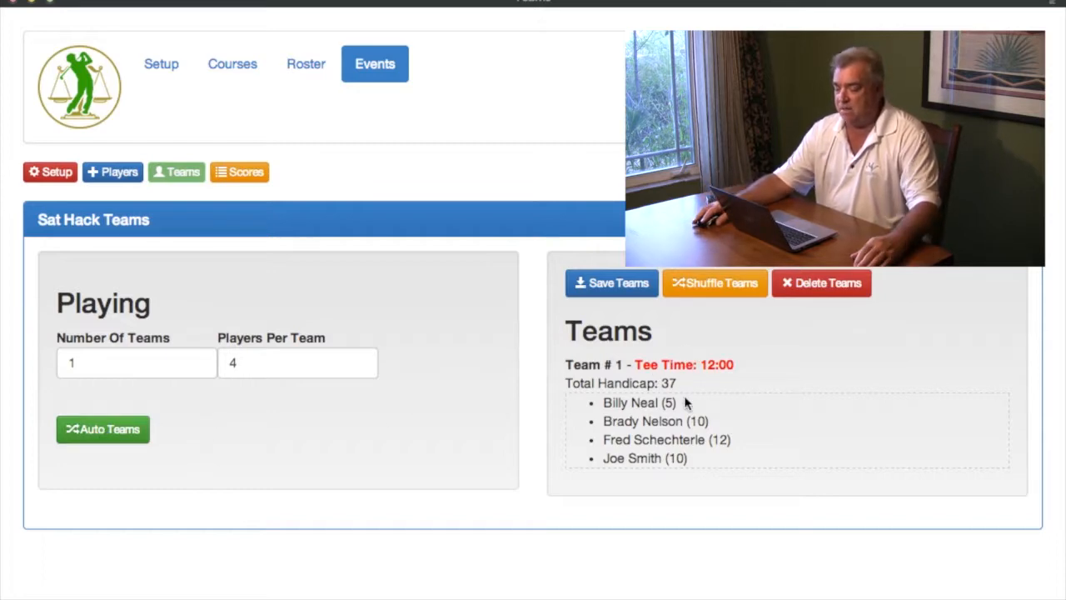
pyautogui.click(616, 287)
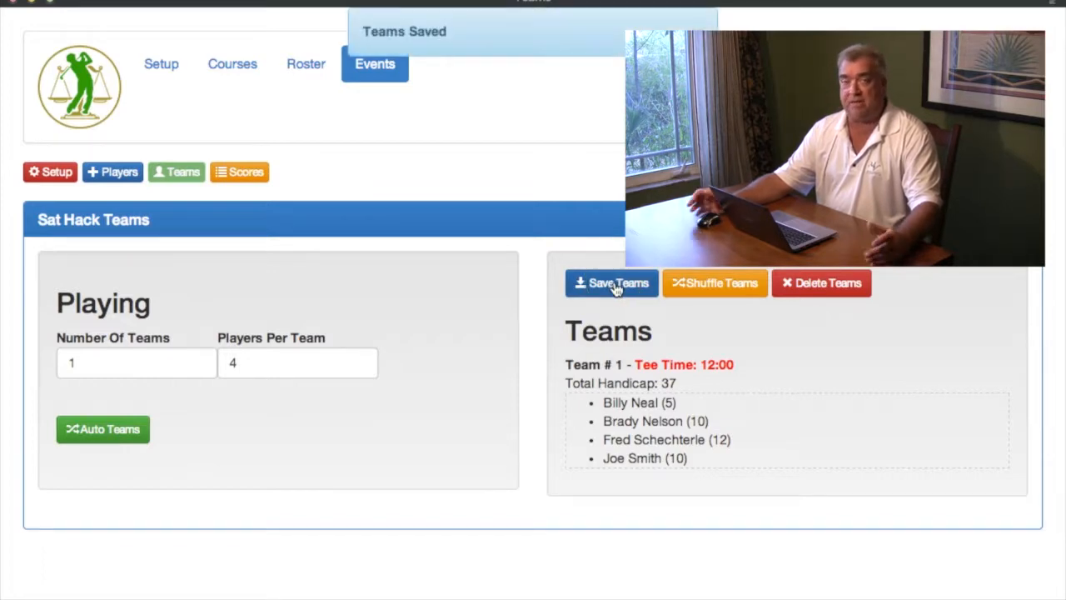
# Step: Enter front-nine scores of 4, 3, 4, 5, 3, 4, 4, 5, 4 for the 5-handicap White tee player on the Sat Hack scoresheet
pyautogui.click(239, 173)
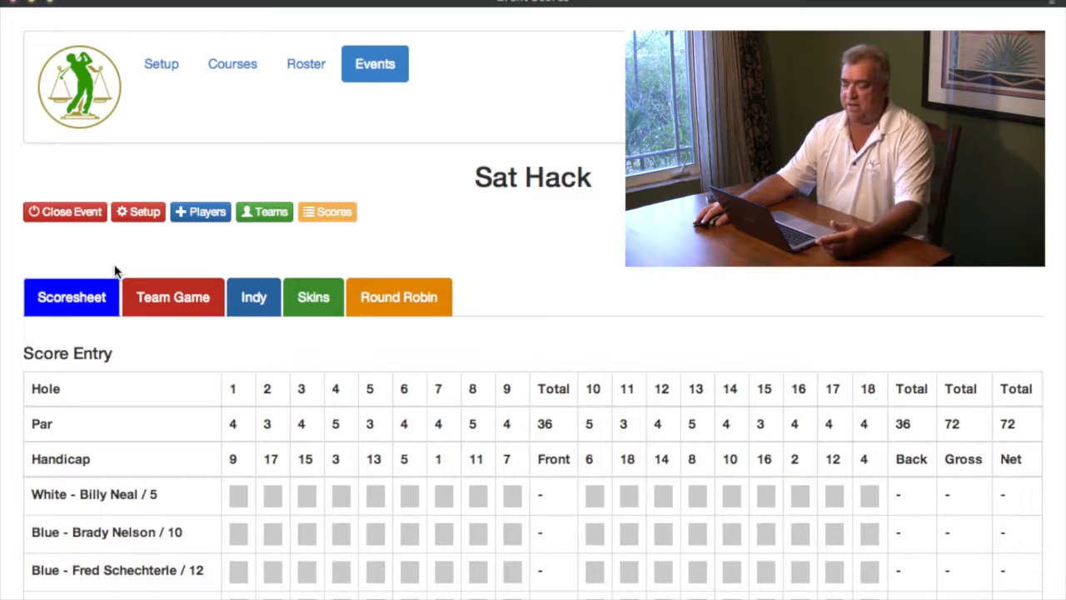
pyautogui.click(240, 496)
pyautogui.write('4 3 4 5 ')
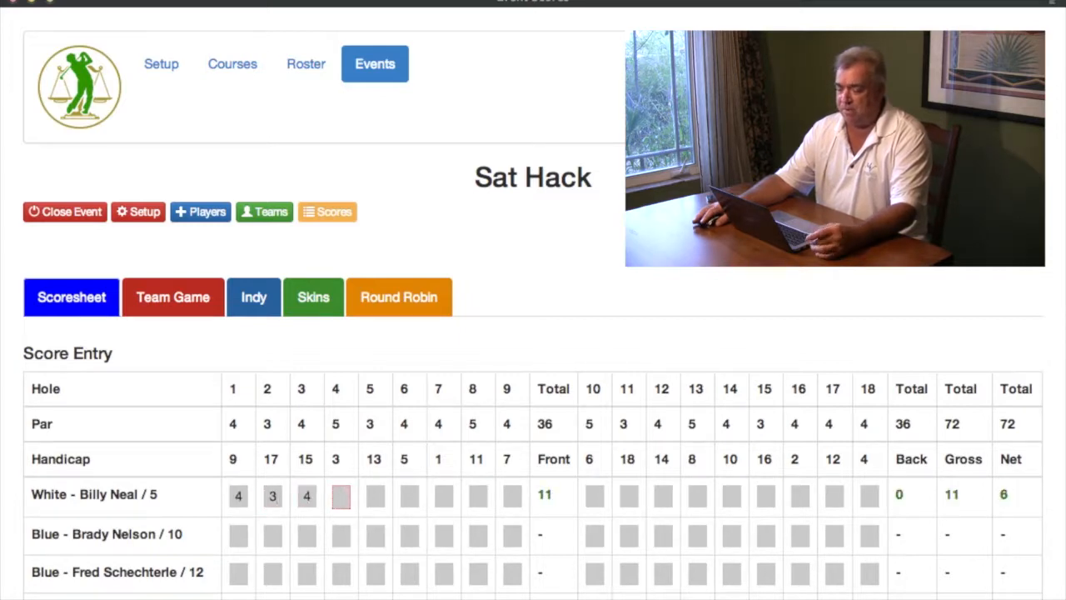
pyautogui.write('3 4 4 5 ')
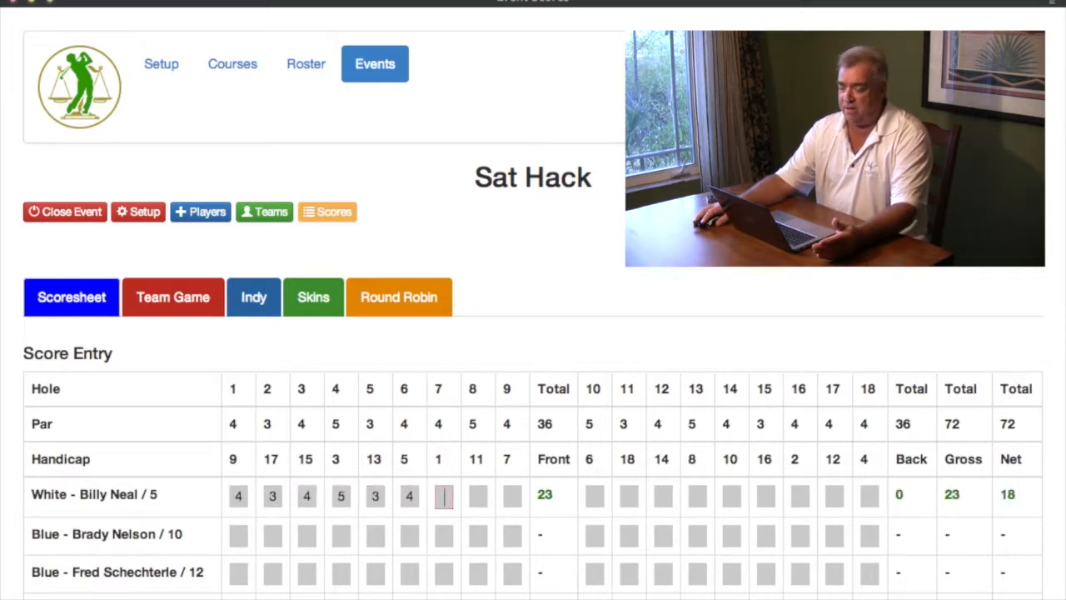
pyautogui.write('4')
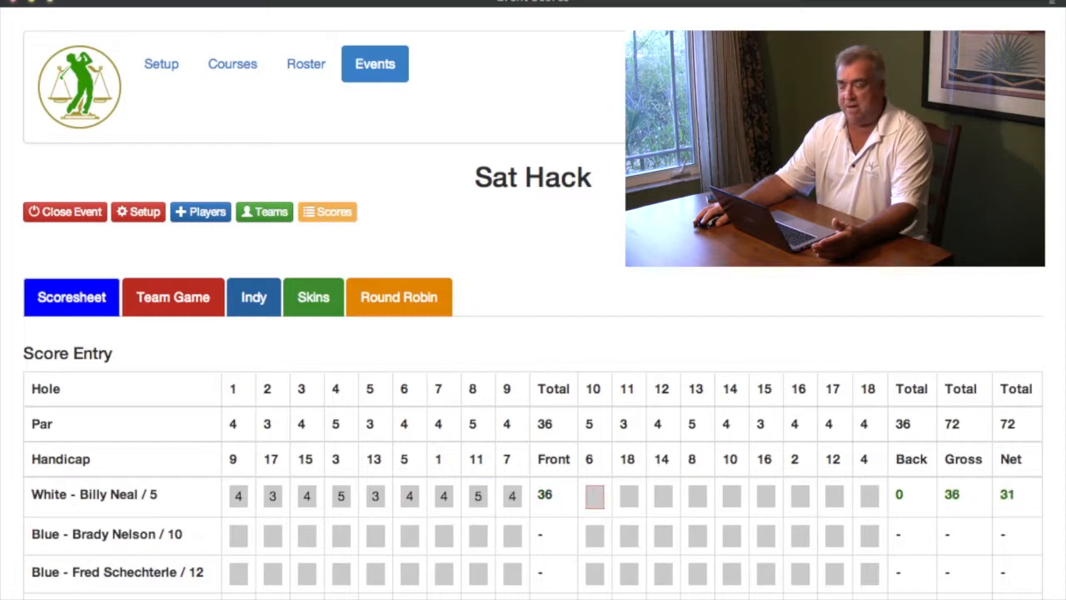
# Step: Review the Sat Hack team game results and the low individual net standings
pyautogui.click(187, 300)
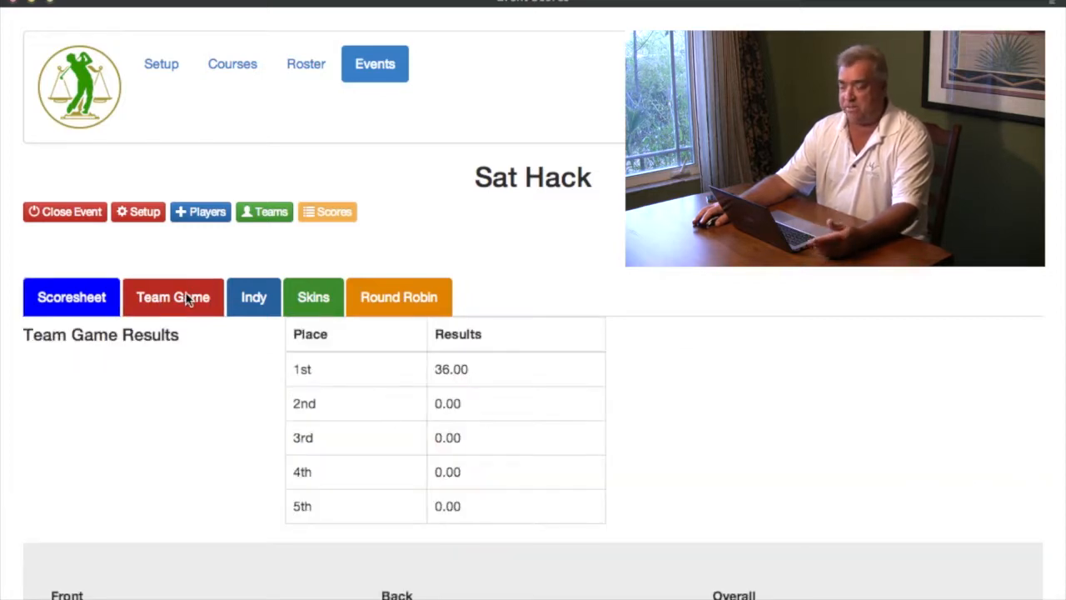
pyautogui.click(255, 301)
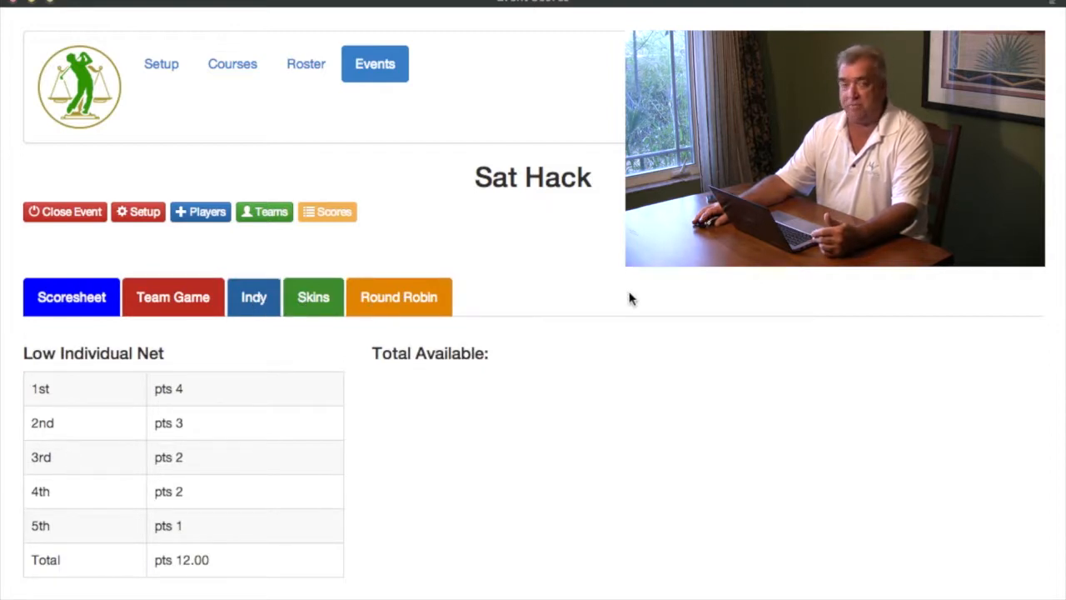
pyautogui.scroll(-3, 630, 299)
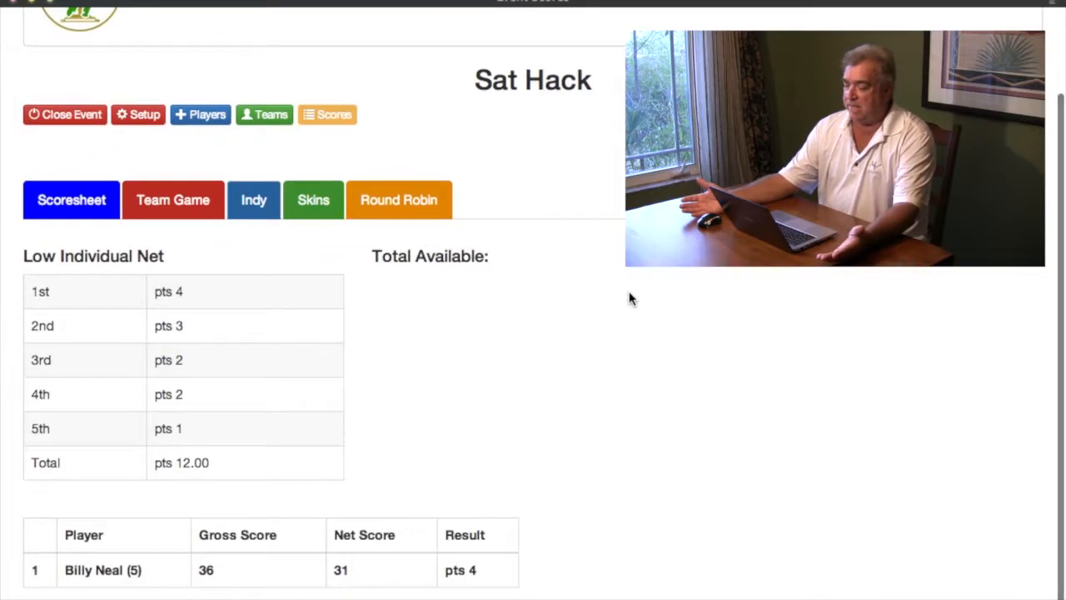
pyautogui.scroll(3, 630, 299)
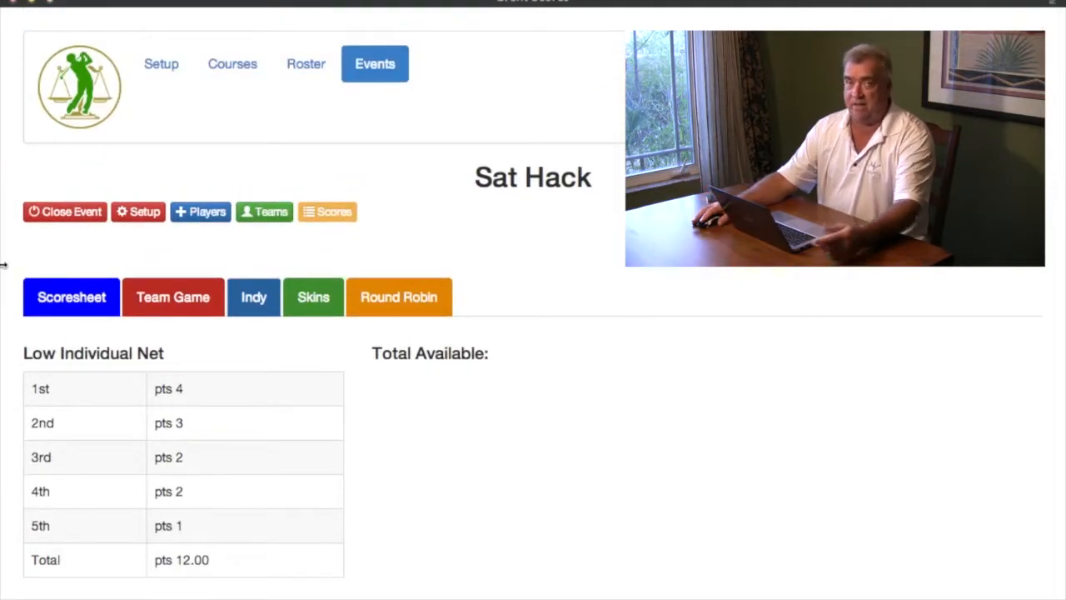